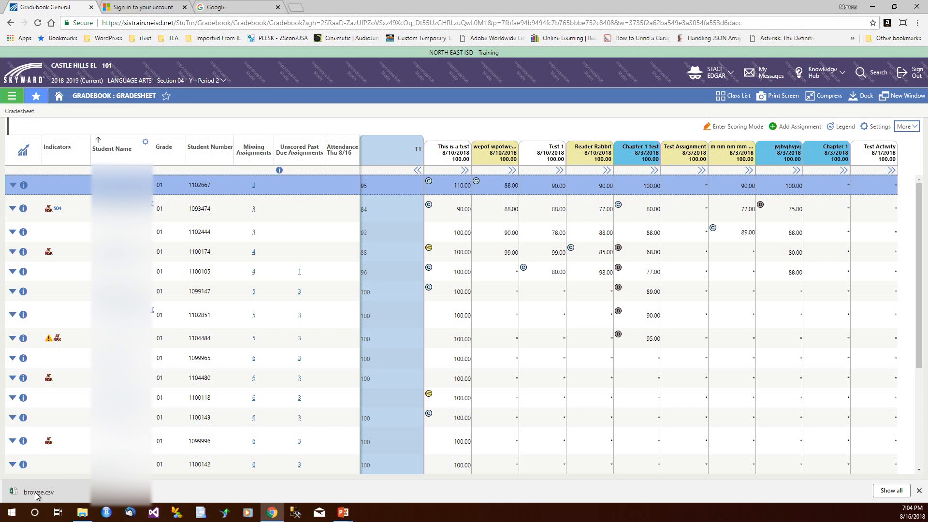
Open the exported browse.csv in Excel to review the gradesheet data, close it, and return to the Skyward home page
{"action": "left_click", "coordinate": [35, 492]}
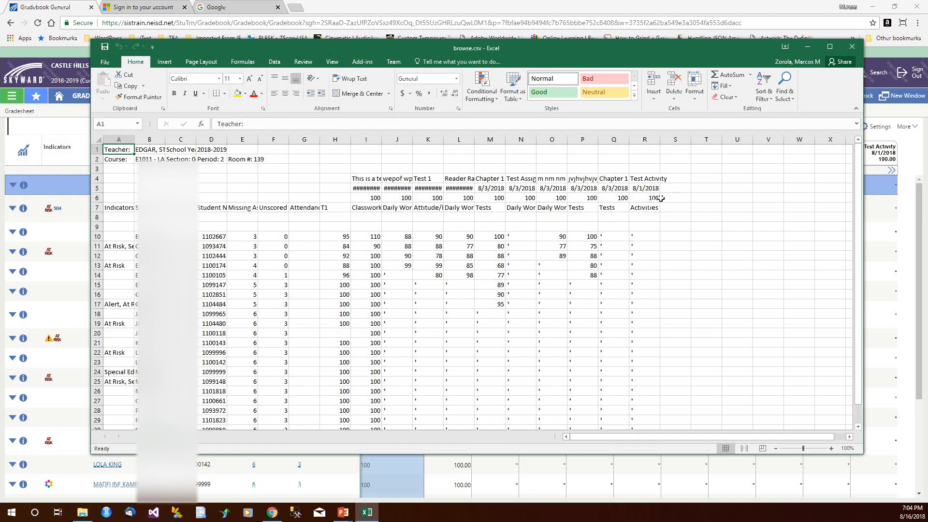
{"action": "left_click", "coordinate": [850, 49]}
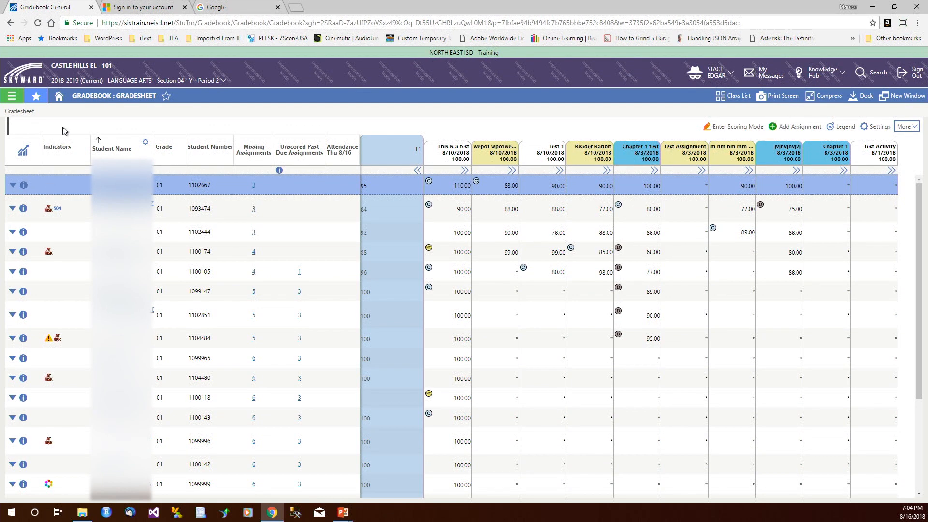
{"action": "left_click", "coordinate": [59, 98]}
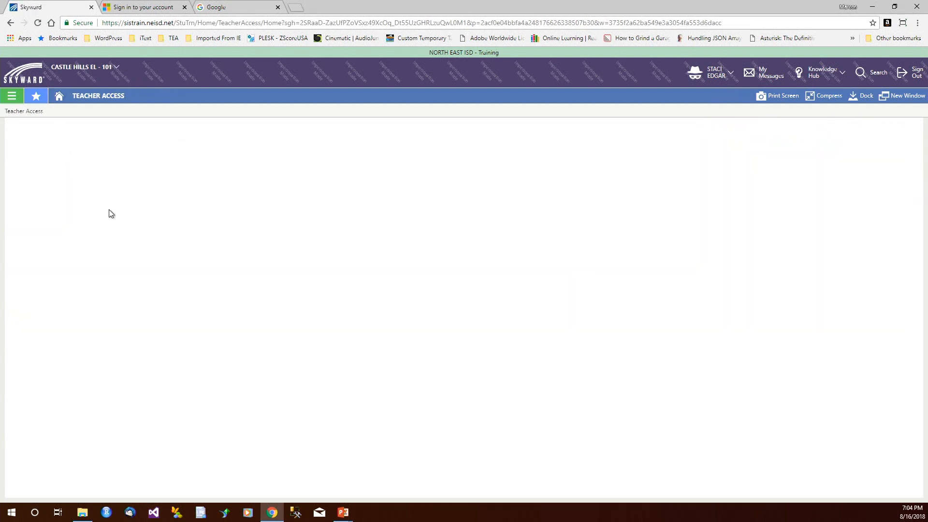
Switch to the PowerPoint slide show and advance to the "Mass Score Assignments" slide
{"action": "key", "text": "alt+Tab"}
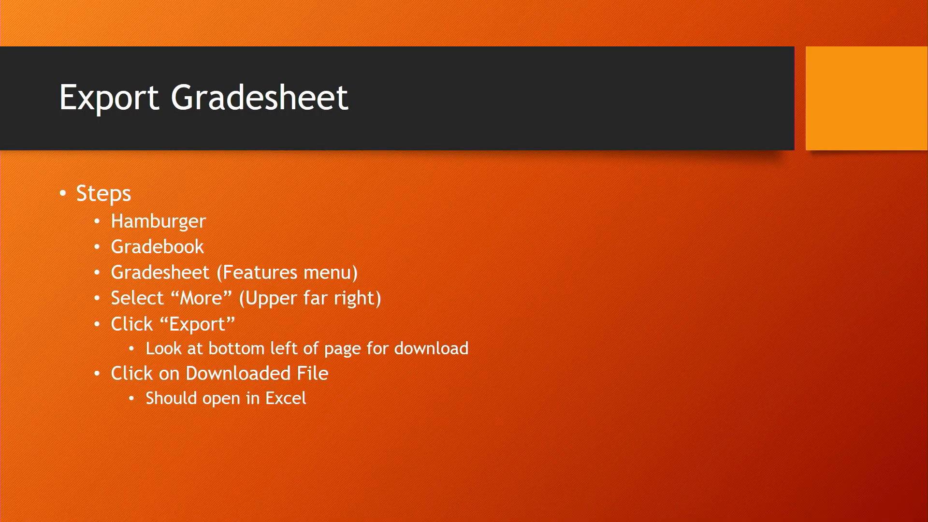
{"action": "key", "text": "Right"}
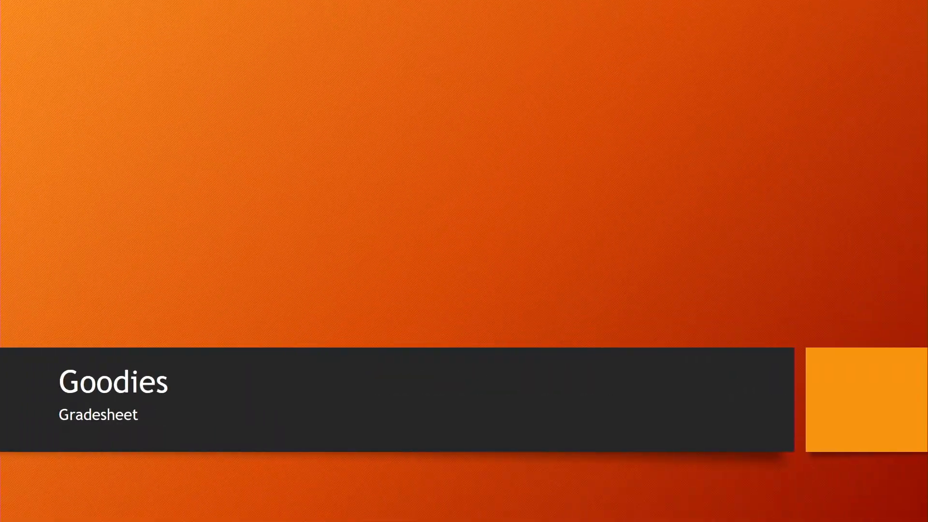
{"action": "key", "text": "Right"}
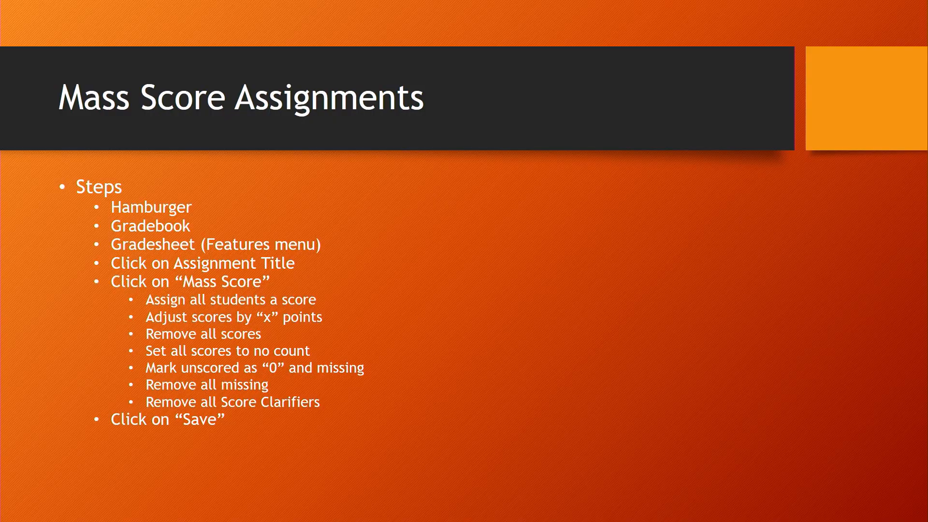
Switch back to Skyward in the browser and open the Gradesheet feature of the Gradebook
{"action": "key", "text": "alt+Tab"}
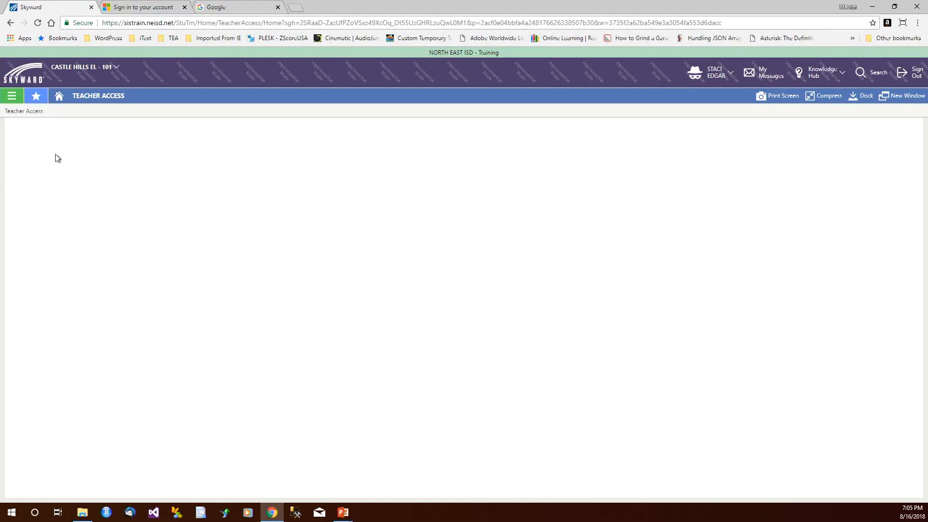
{"action": "left_click", "coordinate": [12, 98]}
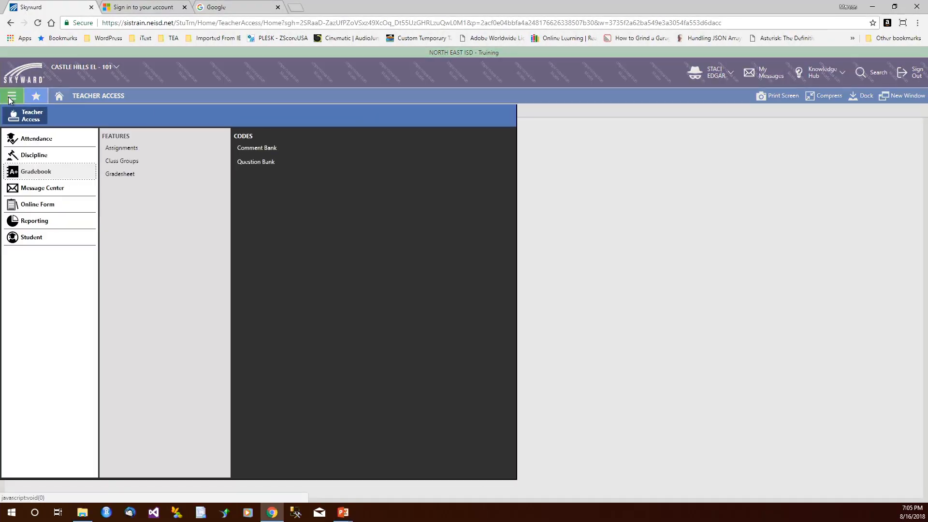
{"action": "left_click", "coordinate": [115, 175]}
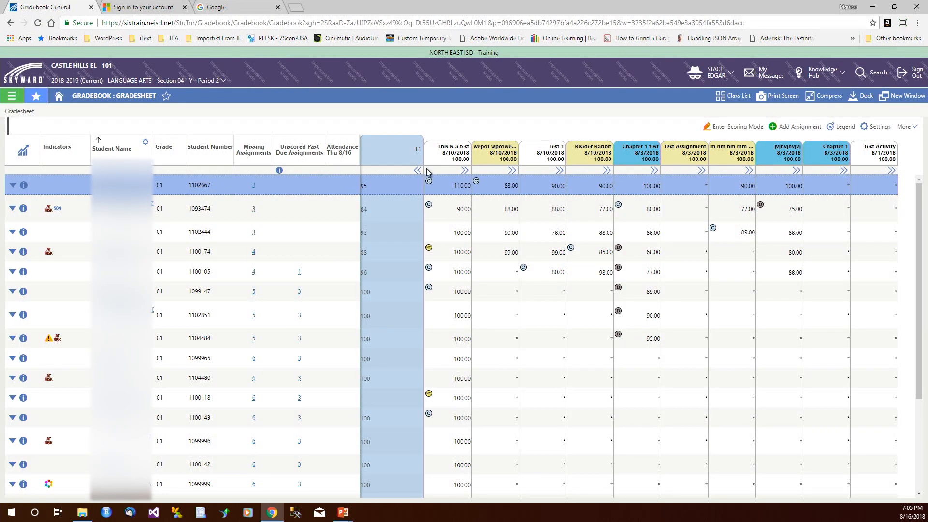
Mass score the "This is a test" assignment with Remove All Scores, save the change, and return to the home page
{"action": "left_click", "coordinate": [449, 154]}
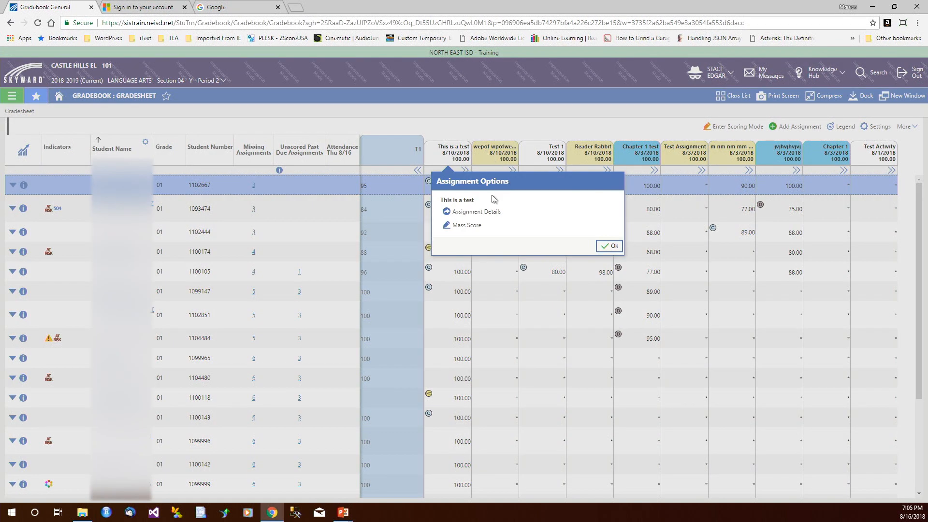
{"action": "left_click", "coordinate": [466, 225]}
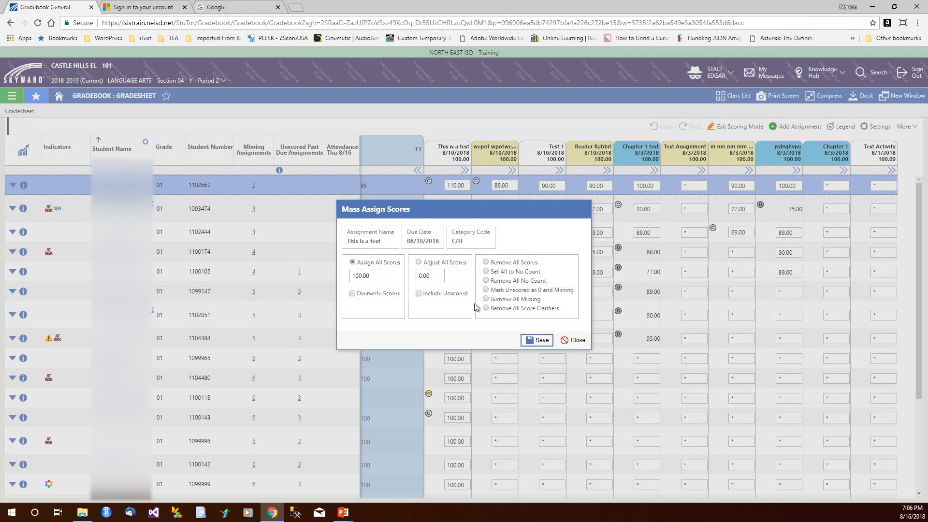
{"action": "left_click", "coordinate": [503, 264]}
{"action": "left_click", "coordinate": [529, 341]}
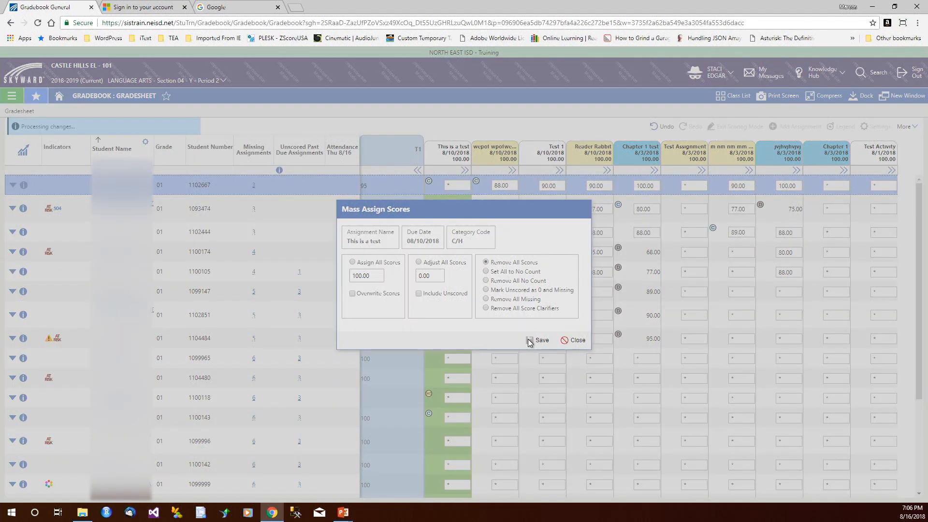
{"action": "left_click", "coordinate": [570, 339]}
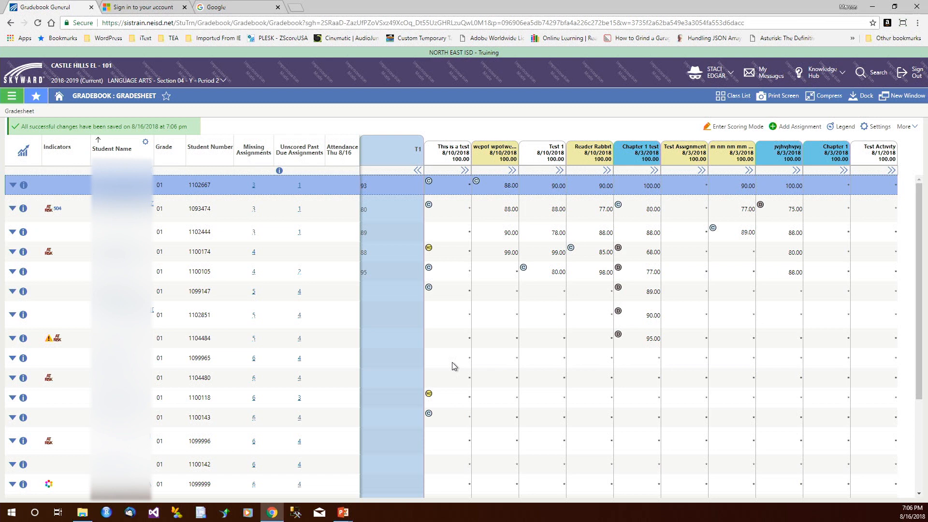
{"action": "left_click", "coordinate": [59, 96]}
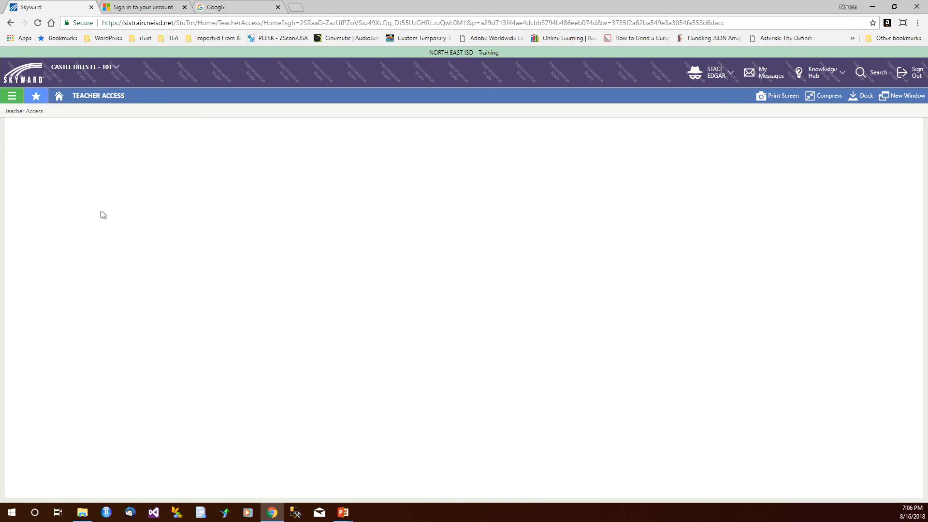
Switch to the PowerPoint slide show and advance to the "Add Gradesheet Tile to Dashboard" slide
{"action": "key", "text": "alt+Tab"}
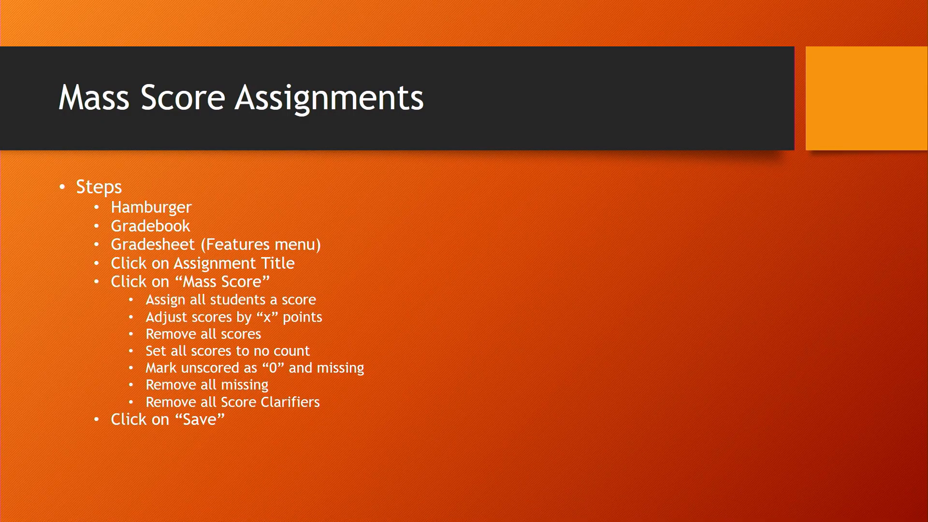
{"action": "key", "text": "Right"}
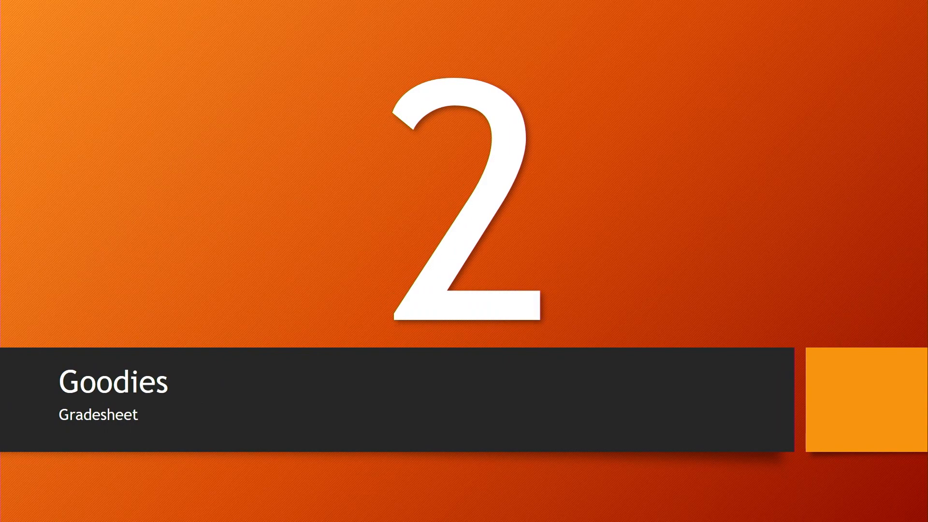
{"action": "key", "text": "Right"}
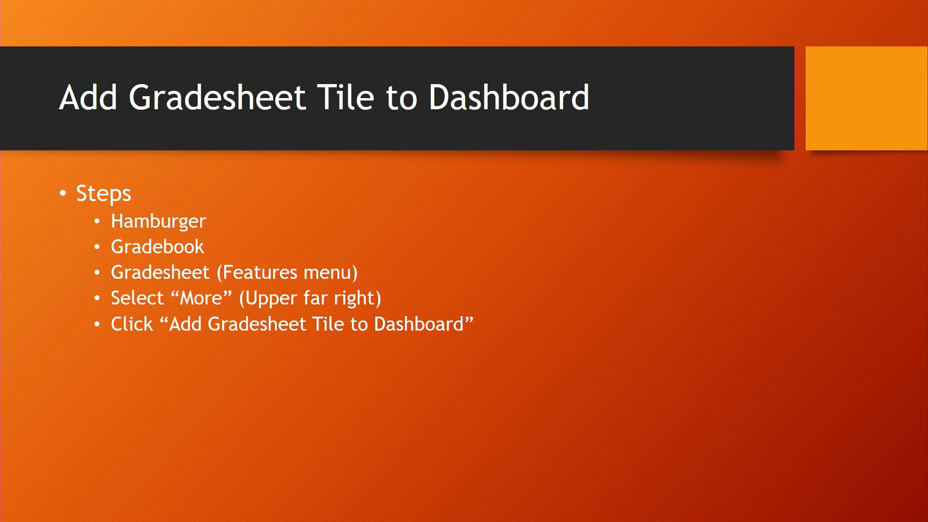
Switch back to Skyward, open the Gradebook's Gradesheet, and add a Gradesheet tile to the dashboard
{"action": "key", "text": "alt+Tab"}
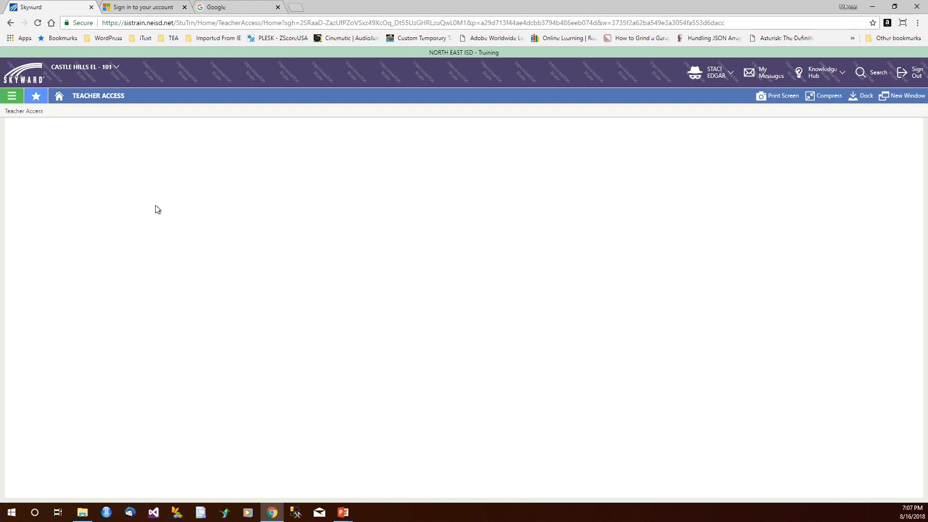
{"action": "left_click", "coordinate": [11, 97]}
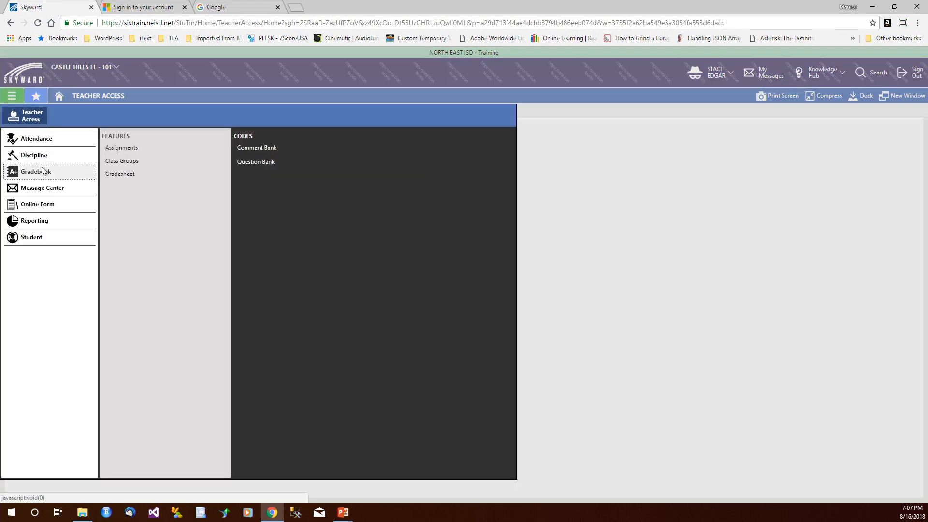
{"action": "left_click", "coordinate": [124, 173]}
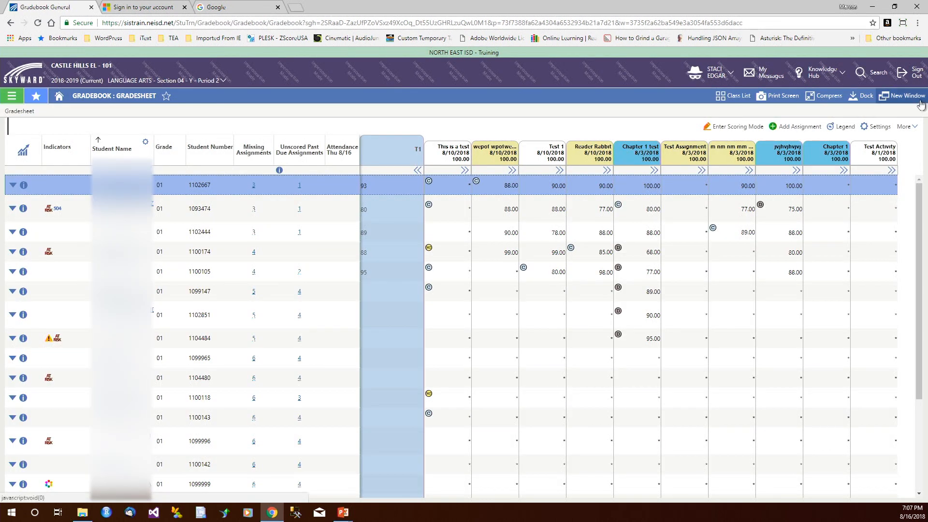
{"action": "left_click", "coordinate": [906, 126]}
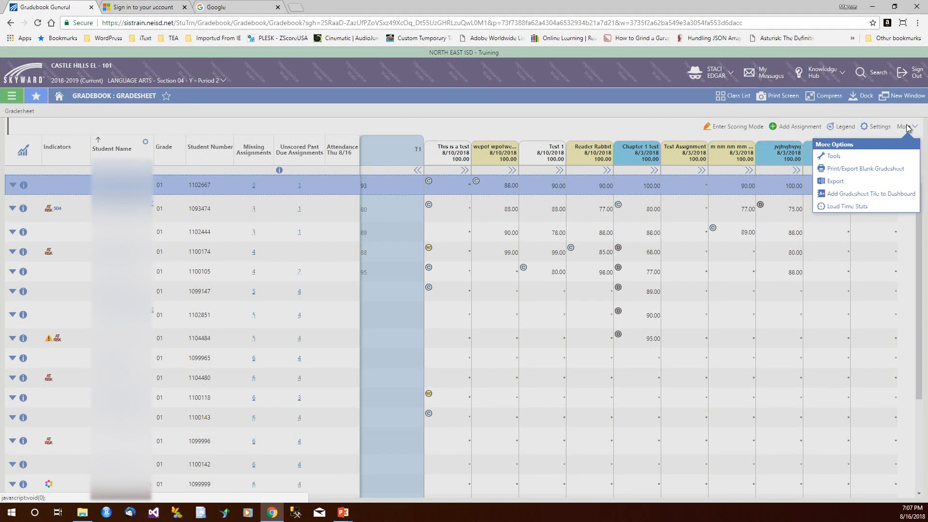
{"action": "left_click", "coordinate": [846, 194]}
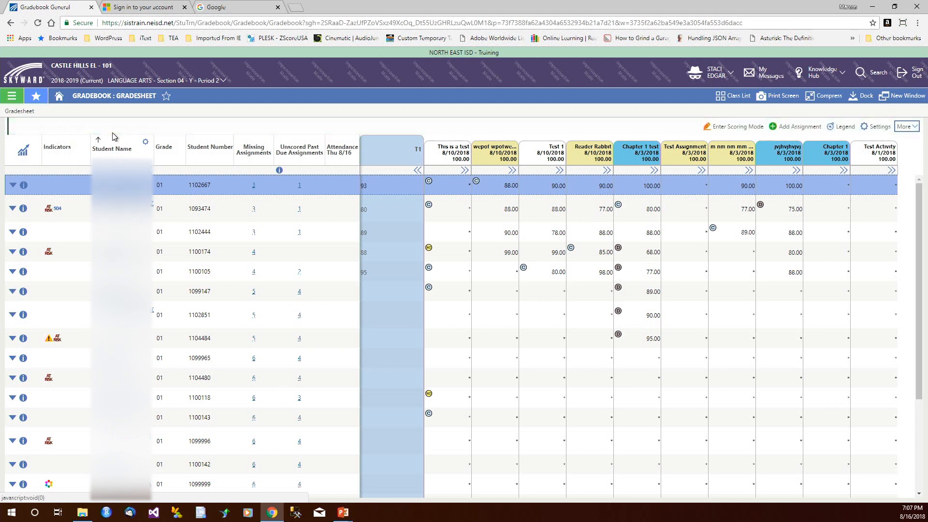
Open the Language Arts gradesheet from its tile on the home dashboard, and return to the dashboard
{"action": "left_click", "coordinate": [59, 98]}
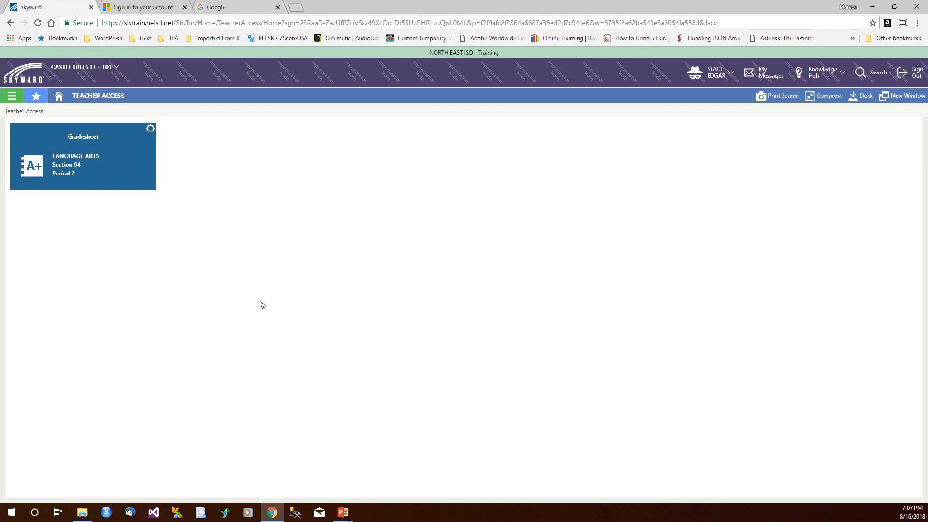
{"action": "left_click", "coordinate": [101, 162]}
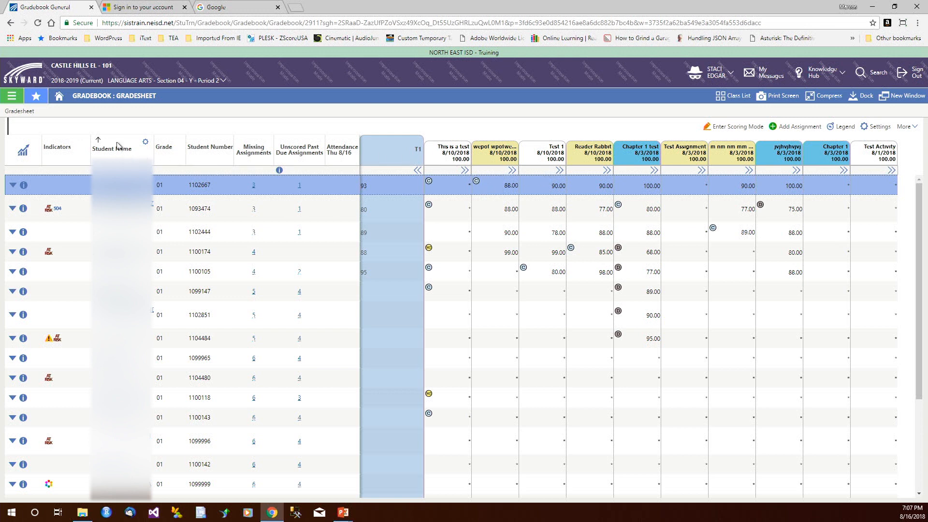
{"action": "left_click", "coordinate": [61, 98]}
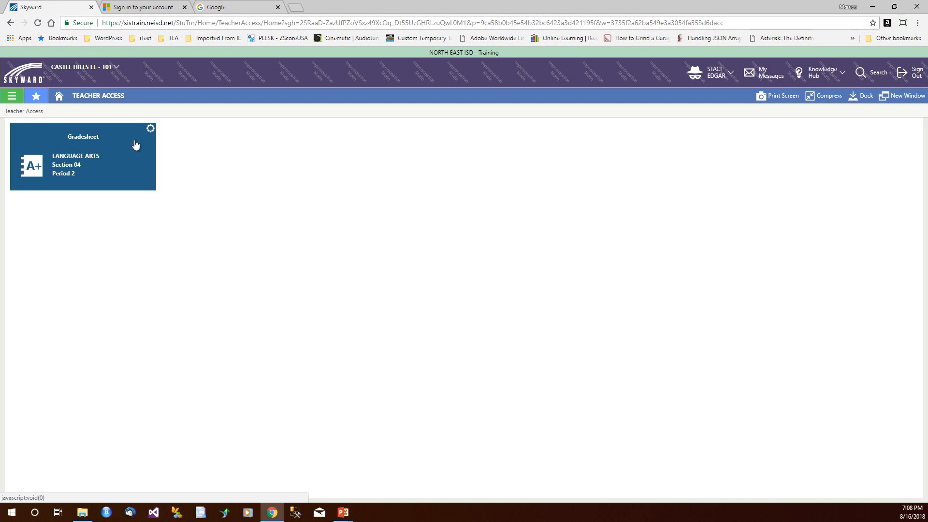
Delete the Language Arts Section 04 Gradesheet tile from the dashboard and confirm the deletion
{"action": "left_click", "coordinate": [150, 129]}
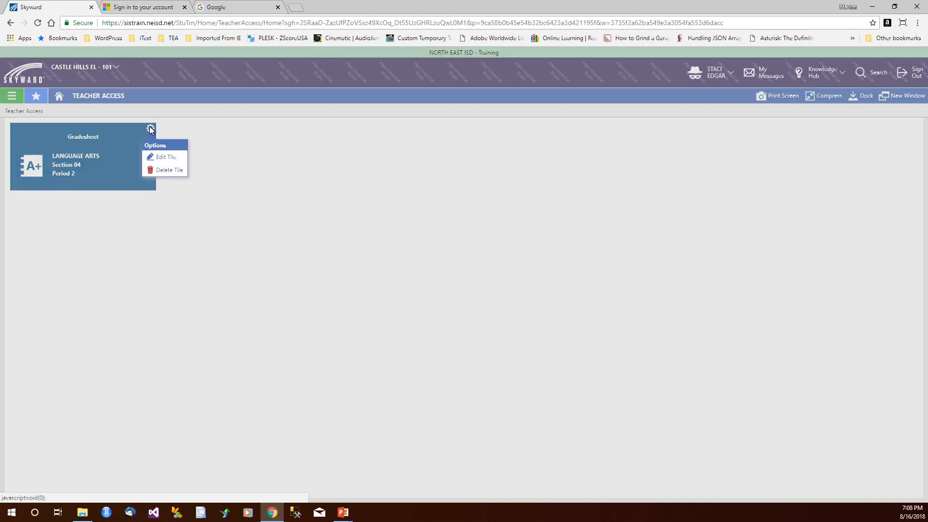
{"action": "left_click", "coordinate": [176, 175]}
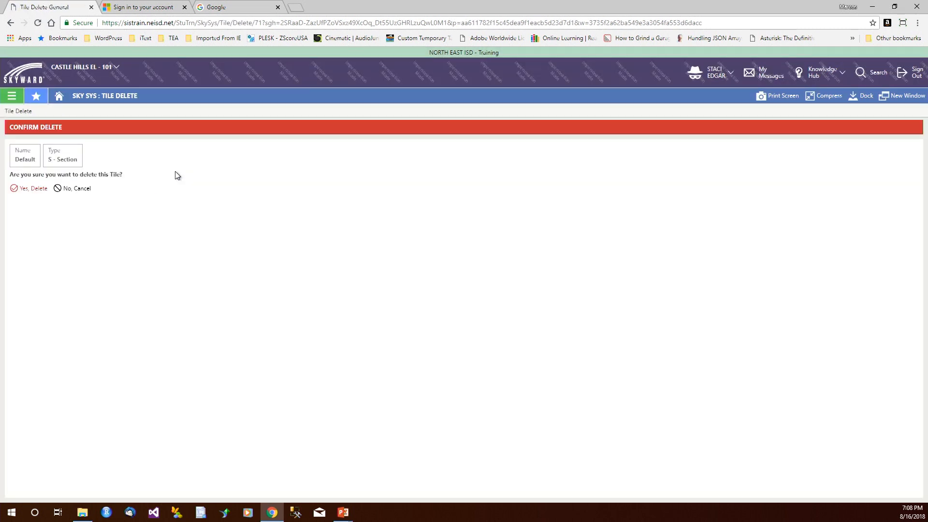
{"action": "left_click", "coordinate": [33, 188]}
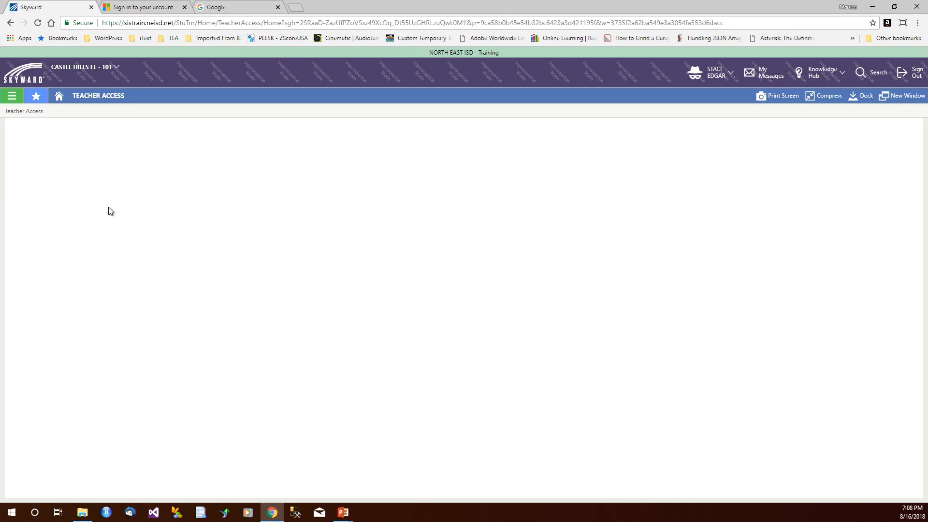
Switch to the PowerPoint slide show and advance to the "Drop Lowest Grades" slide
{"action": "key", "text": "alt+Tab"}
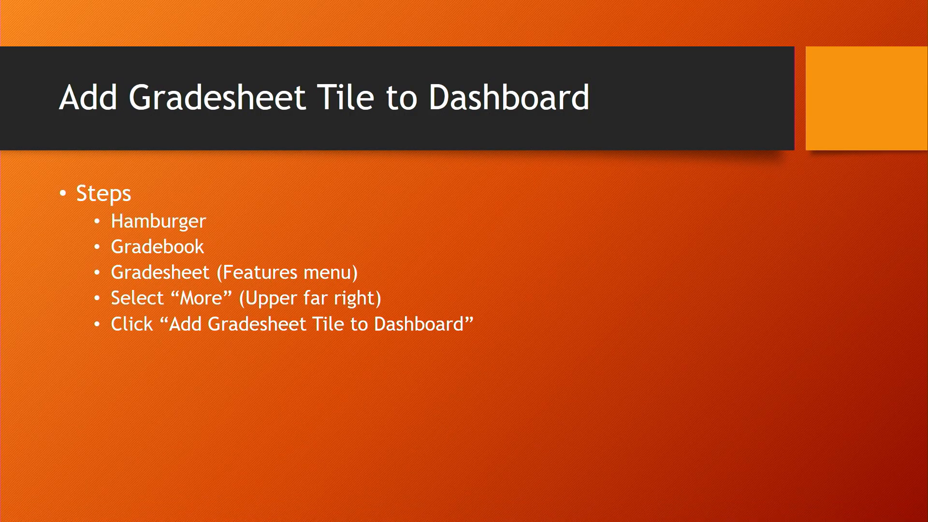
{"action": "key", "text": "Right"}
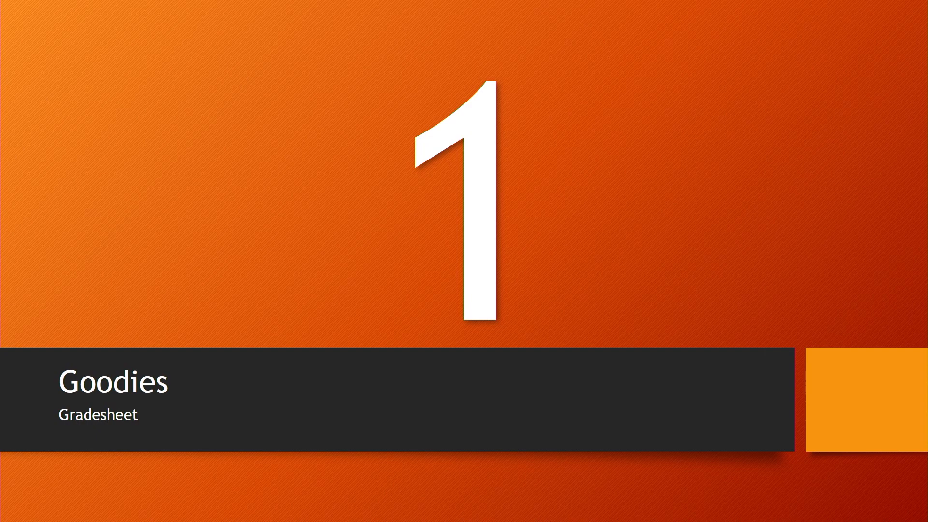
{"action": "key", "text": "Right"}
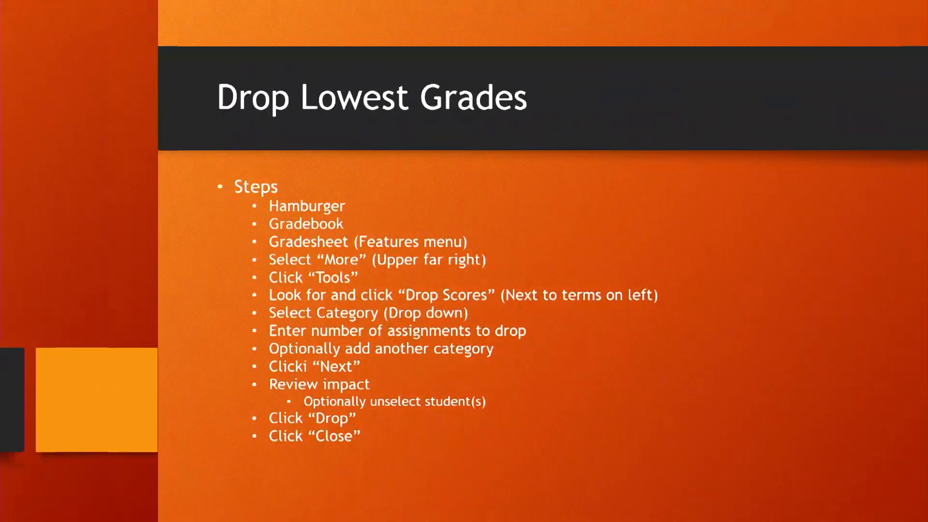